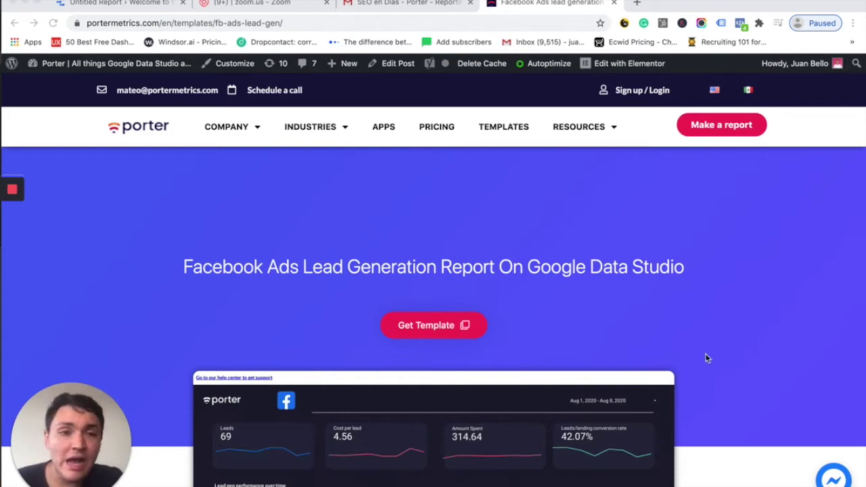
Step: Scroll the template page down to the 'Get This Facebook Ads Template On Your Email!' form
{"action": "scroll", "coordinate": [706, 357], "scroll_direction": "down", "scroll_amount": 15}
{"action": "scroll", "coordinate": [706, 358], "scroll_direction": "down", "scroll_amount": 7}
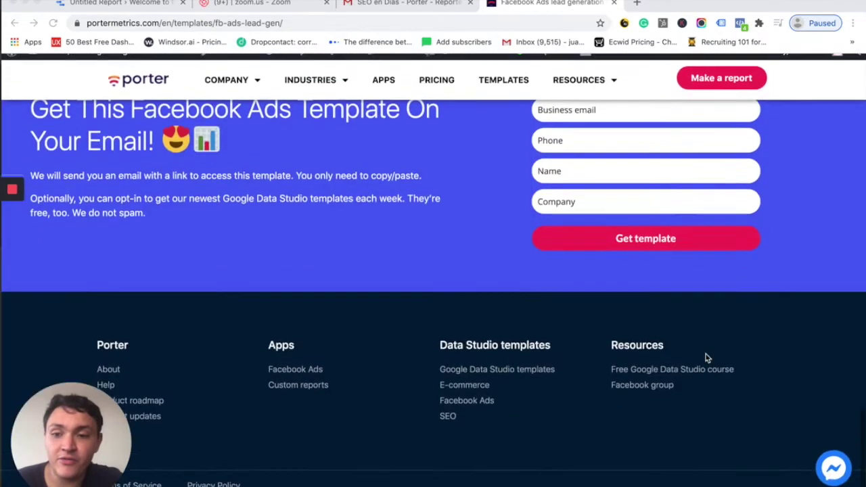
{"action": "scroll", "coordinate": [706, 358], "scroll_direction": "up", "scroll_amount": 3}
{"action": "scroll", "coordinate": [706, 358], "scroll_direction": "down", "scroll_amount": 1}
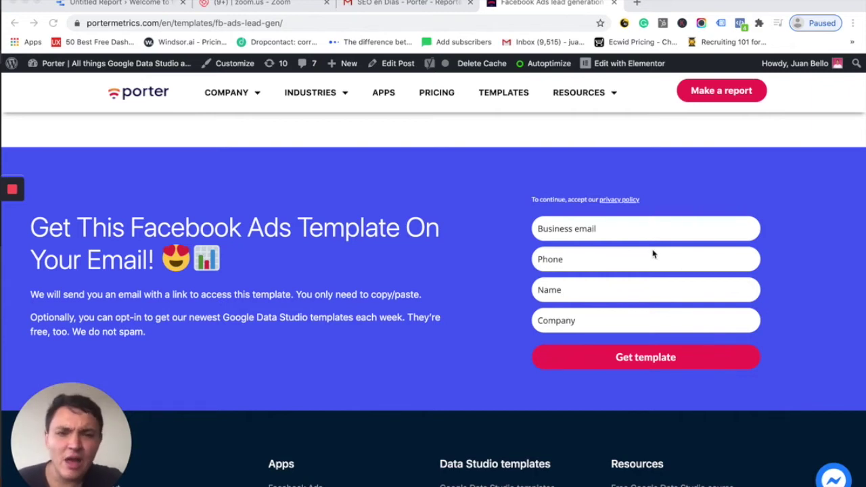
Step: Fill in the saved business email and phone, enter company 'Porter', and request the template
{"action": "left_click", "coordinate": [637, 234]}
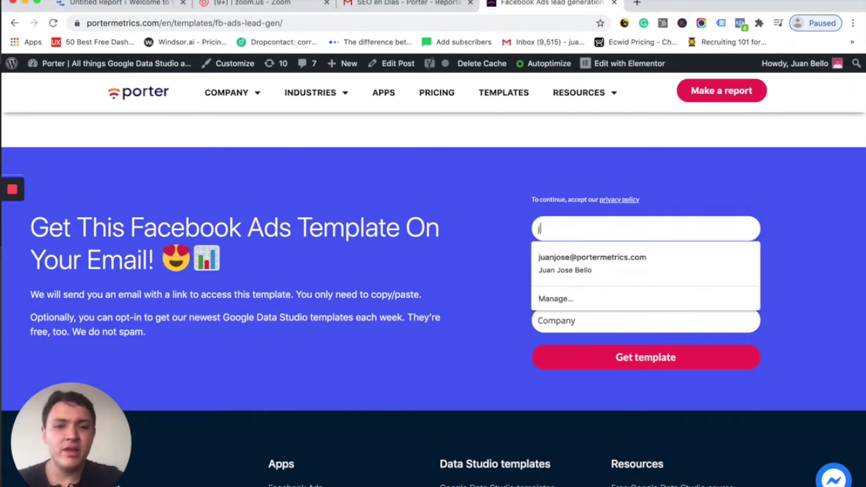
{"action": "left_click", "coordinate": [602, 275]}
{"action": "left_click", "coordinate": [620, 260]}
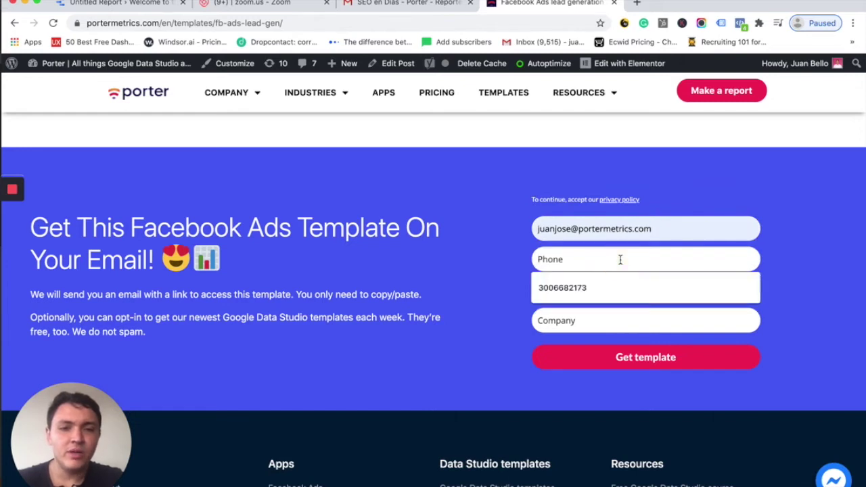
{"action": "left_click", "coordinate": [562, 289]}
{"action": "left_click", "coordinate": [584, 321]}
{"action": "type", "text": "ju"}
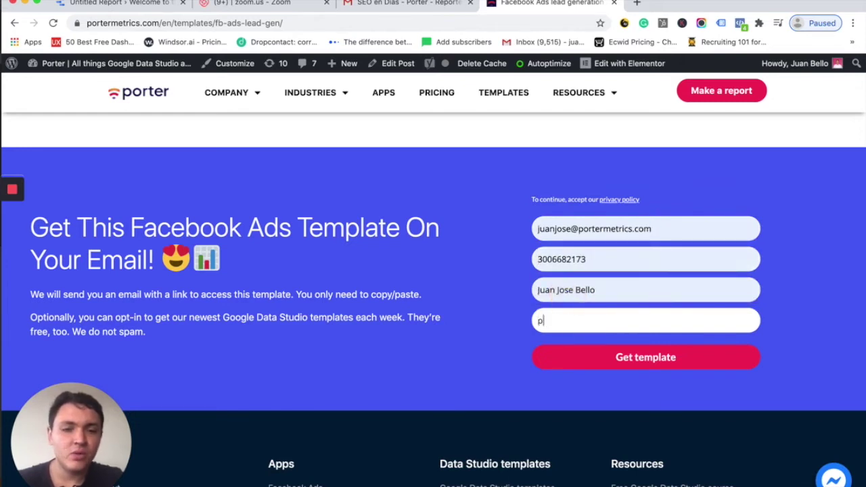
{"action": "key", "text": "BackSpace"}
{"action": "key", "text": "BackSpace"}
{"action": "type", "text": "Porter"}
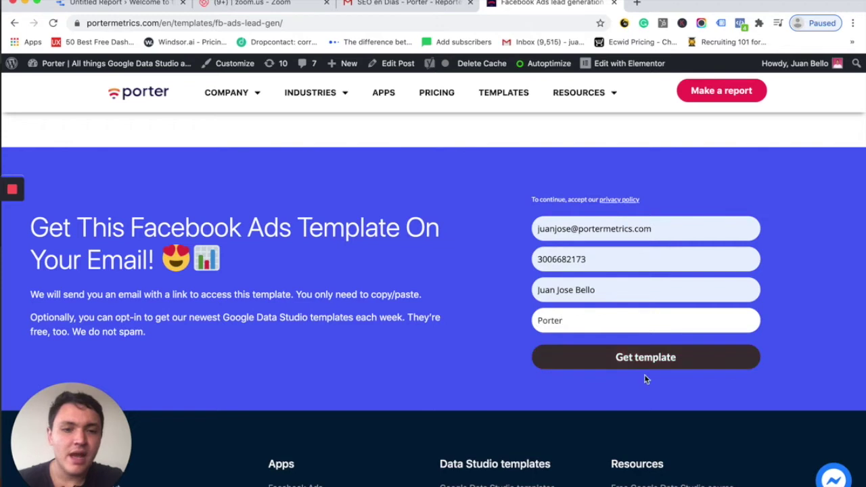
{"action": "left_click", "coordinate": [658, 362]}
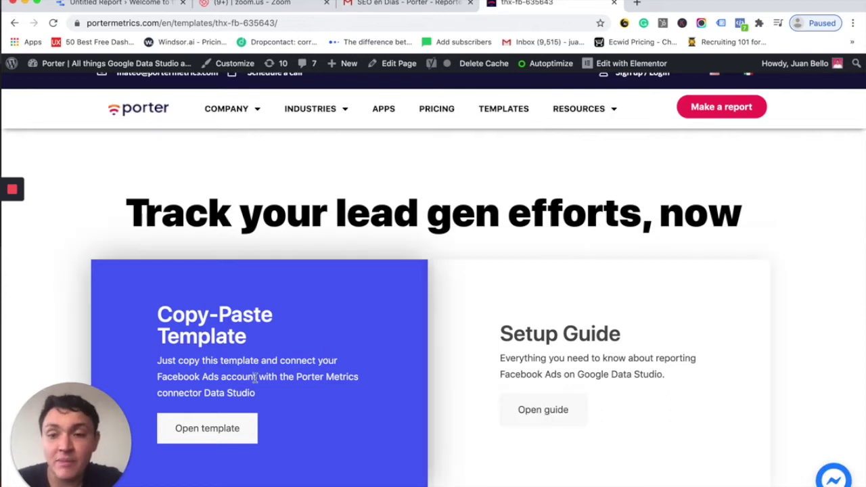
Step: Copy the Data Studio template, keeping Facebook ads + Instagram ads as the new data source
{"action": "left_click", "coordinate": [207, 432]}
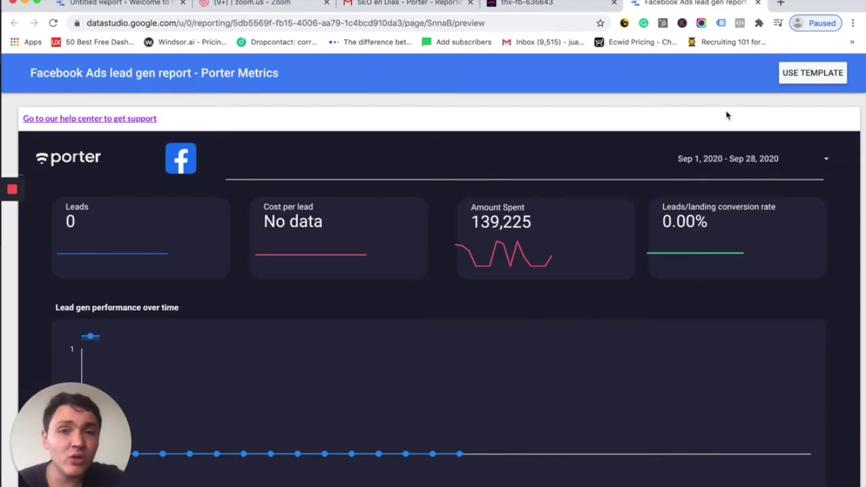
{"action": "left_click", "coordinate": [811, 75]}
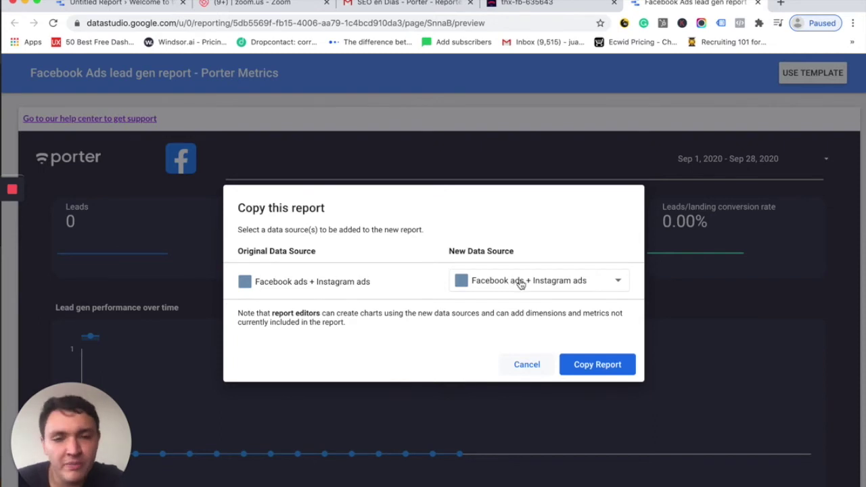
{"action": "left_click", "coordinate": [613, 282]}
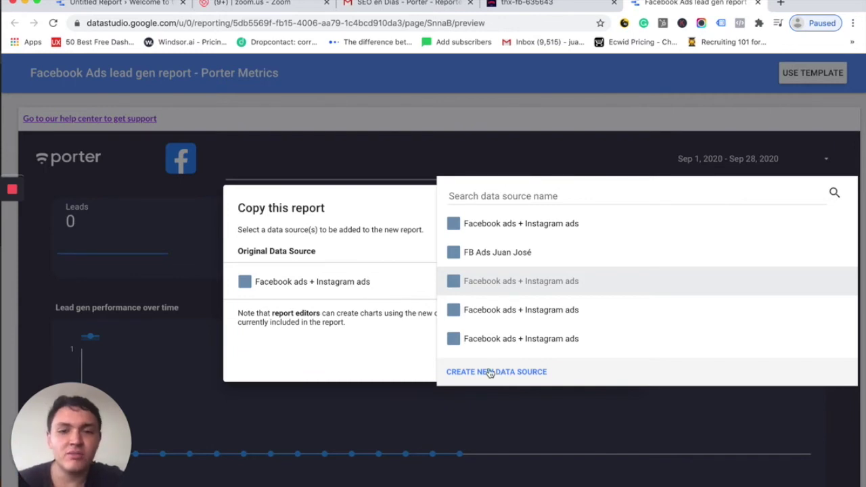
{"action": "left_click", "coordinate": [376, 354]}
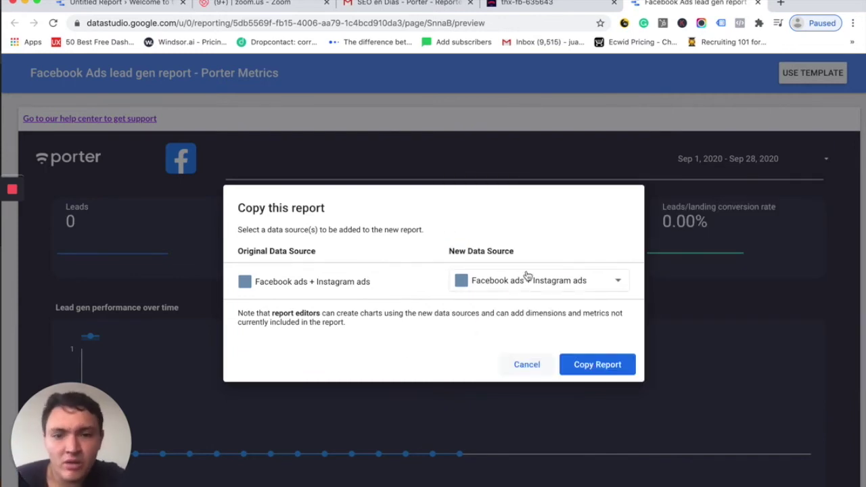
{"action": "left_click", "coordinate": [601, 365]}
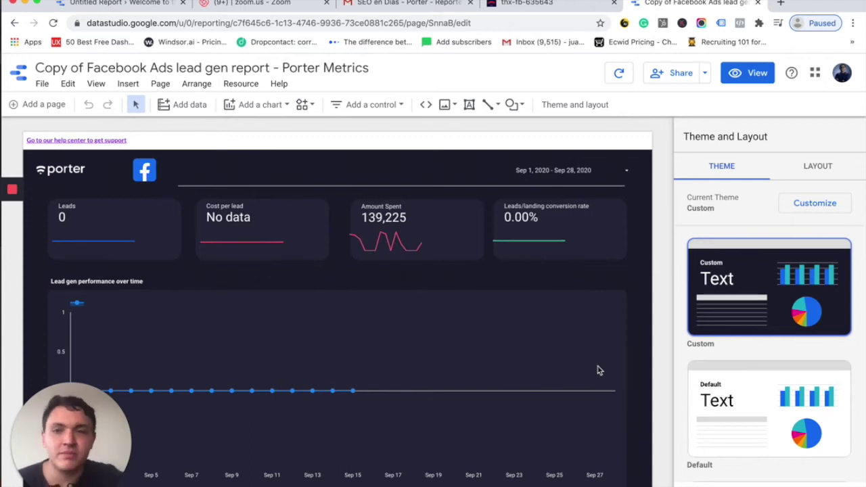
Step: Edit the Facebook ads + Instagram ads source from Resource > Manage added data sources
{"action": "left_click", "coordinate": [243, 85]}
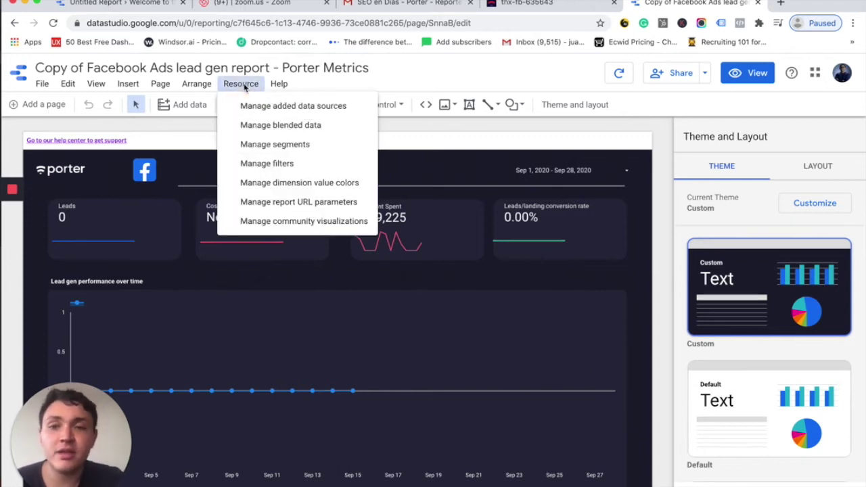
{"action": "left_click", "coordinate": [269, 108]}
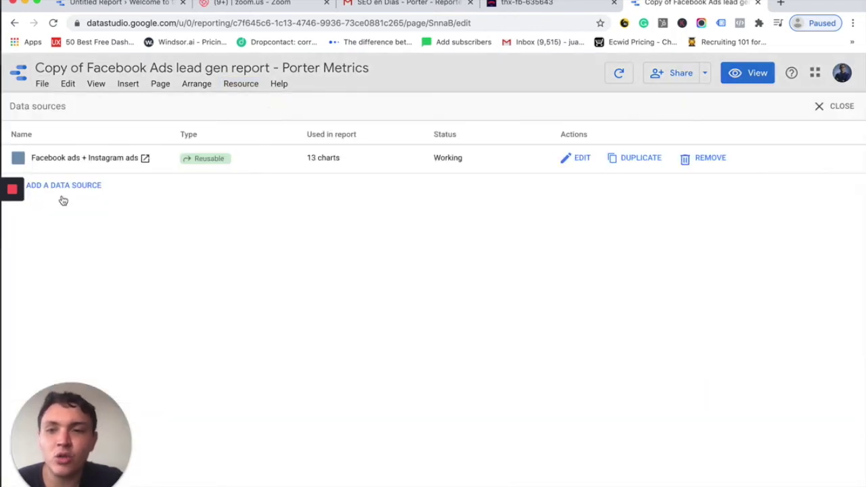
{"action": "left_click", "coordinate": [582, 160]}
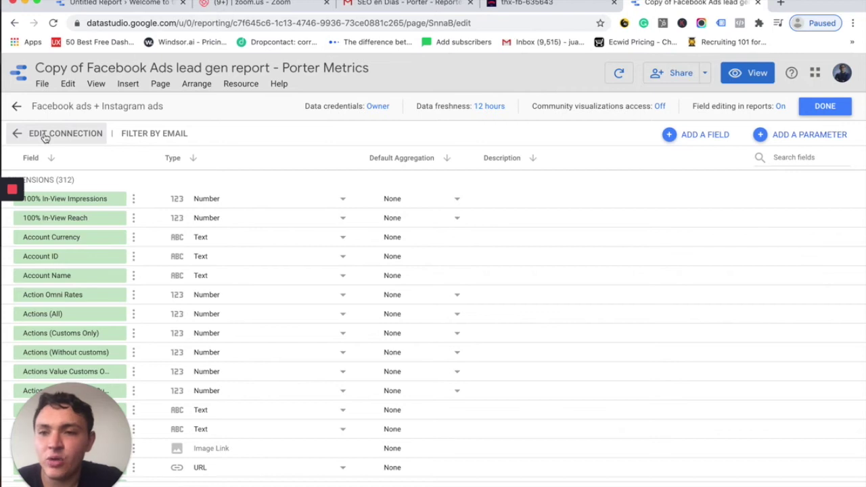
Step: Change the connection's Ad Account to Depilarte Colombia and reconnect the data source
{"action": "left_click", "coordinate": [45, 137]}
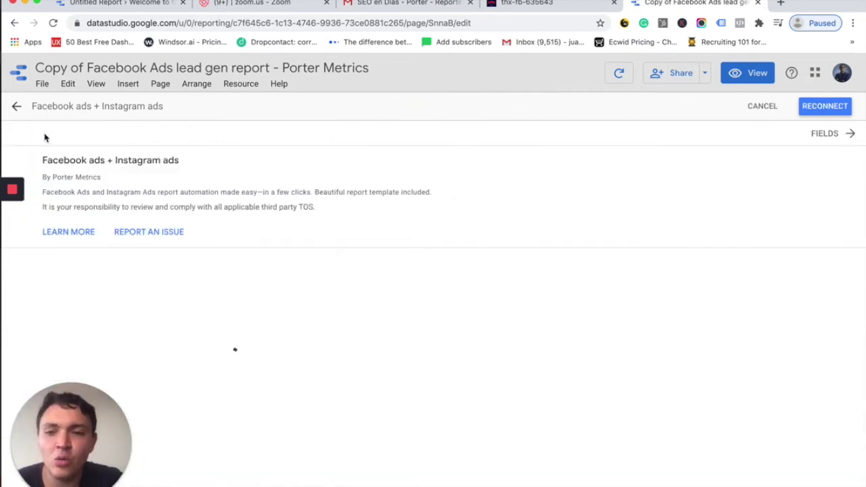
{"action": "left_click", "coordinate": [136, 283]}
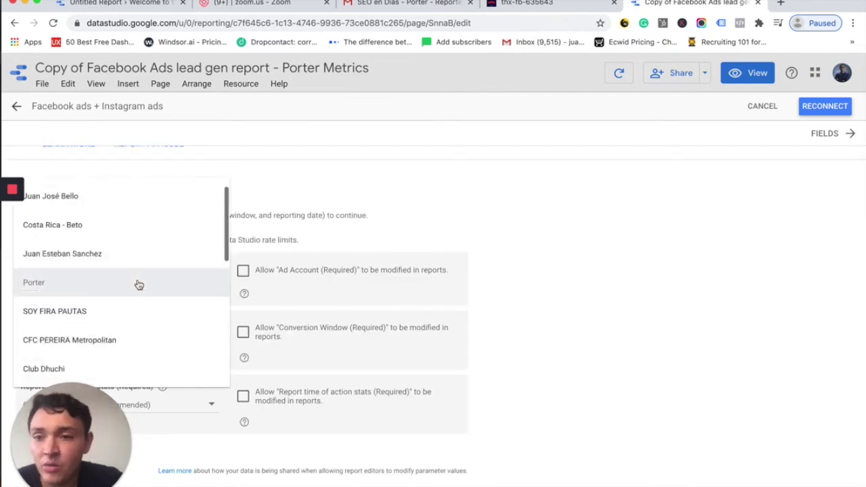
{"action": "scroll", "coordinate": [139, 285], "scroll_direction": "up", "scroll_amount": 1}
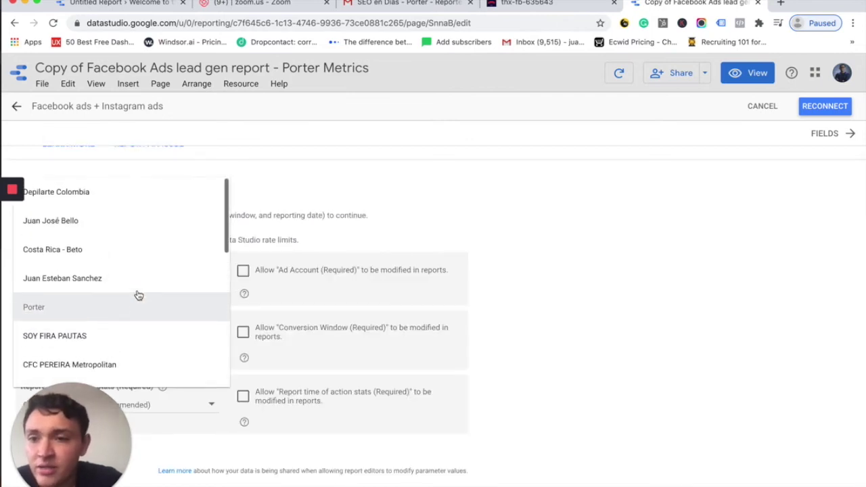
{"action": "left_click", "coordinate": [117, 196]}
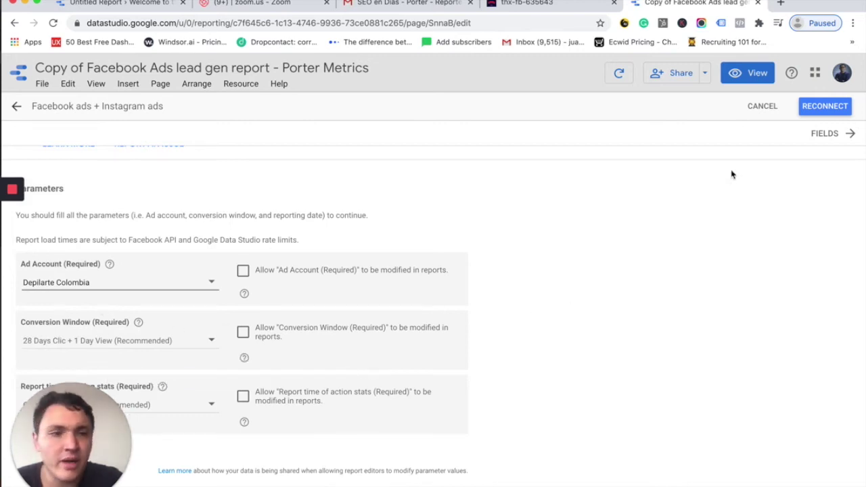
{"action": "left_click", "coordinate": [821, 112]}
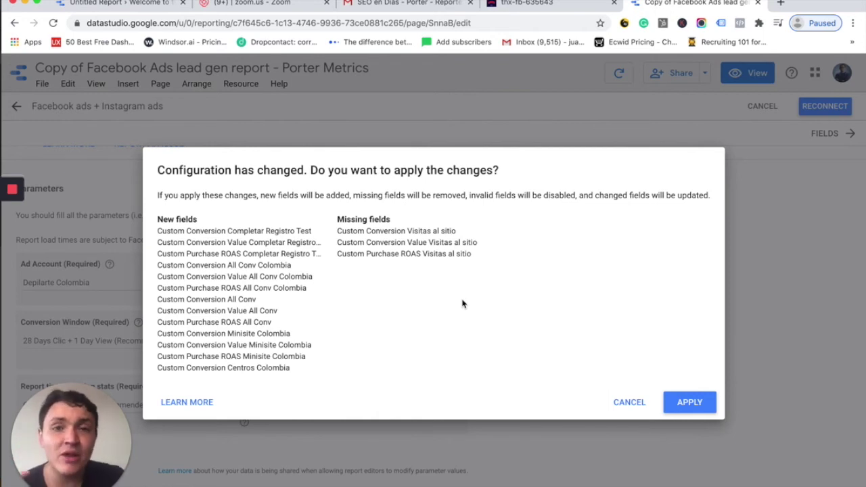
Step: Apply the new and missing field changes, bringing the source to 336 fields, and finish editing
{"action": "left_click_drag", "start_coordinate": [474, 256], "coordinate": [338, 232]}
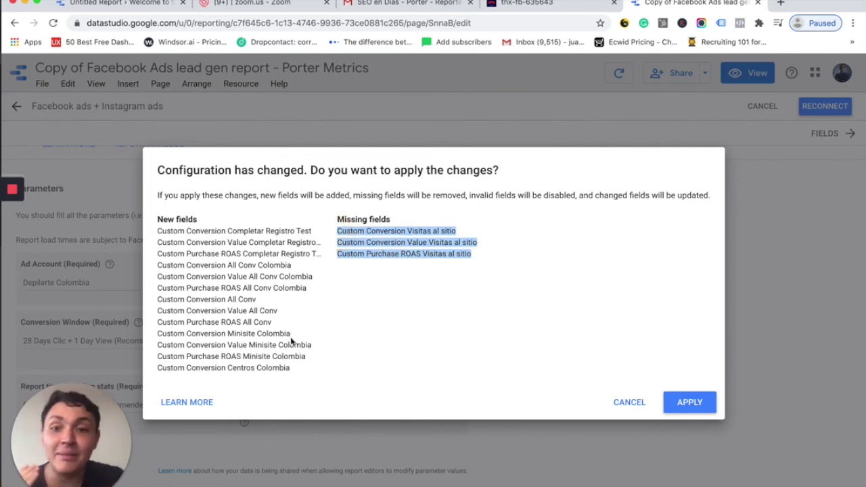
{"action": "left_click_drag", "start_coordinate": [302, 367], "coordinate": [163, 242]}
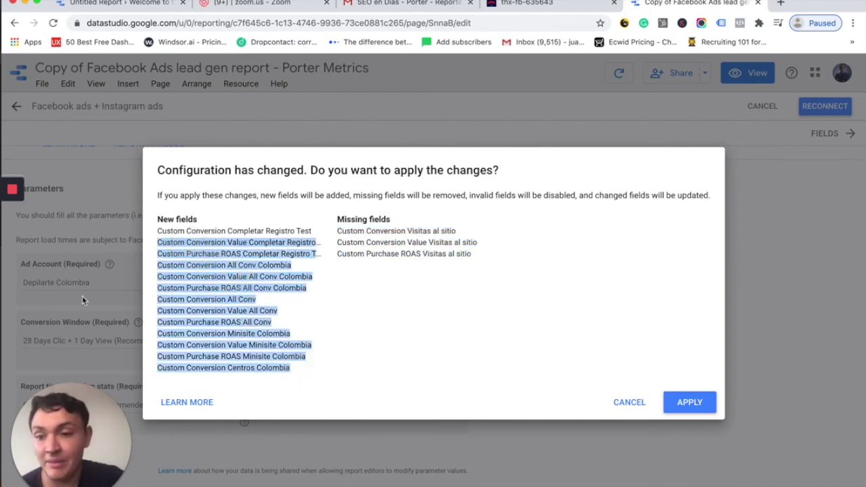
{"action": "left_click", "coordinate": [691, 402]}
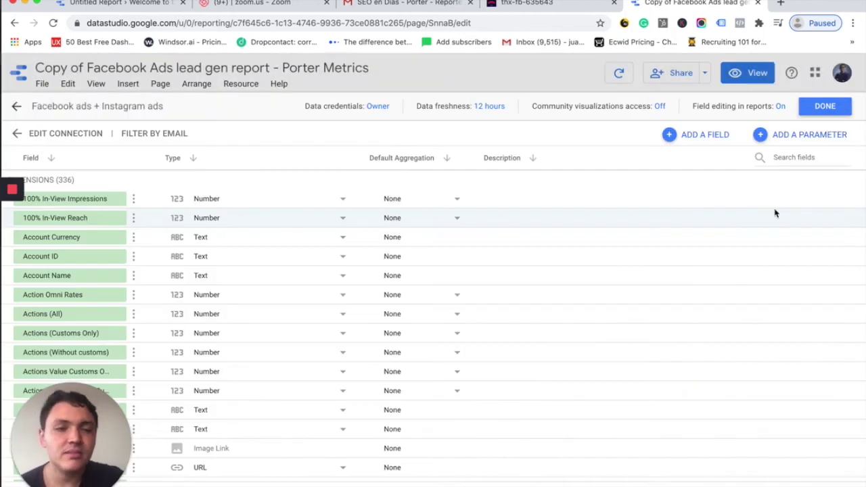
{"action": "left_click", "coordinate": [826, 105]}
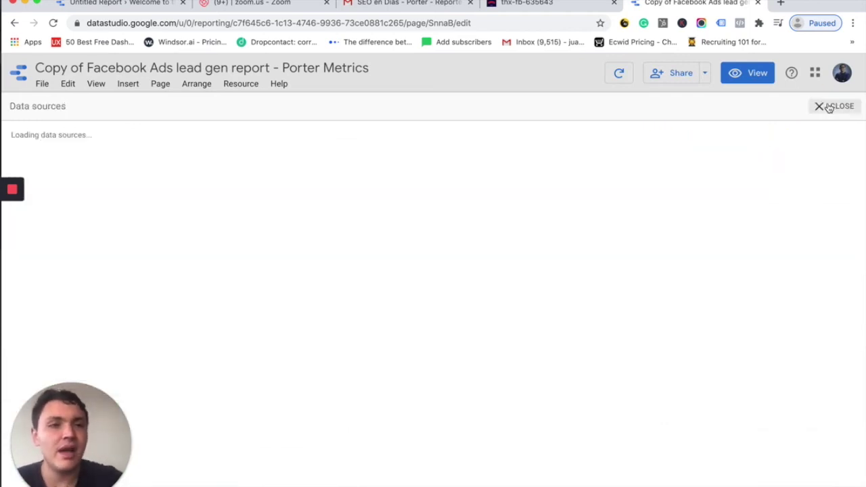
Step: Close the Data sources panel to return to the report showing 564 leads
{"action": "left_click", "coordinate": [830, 107]}
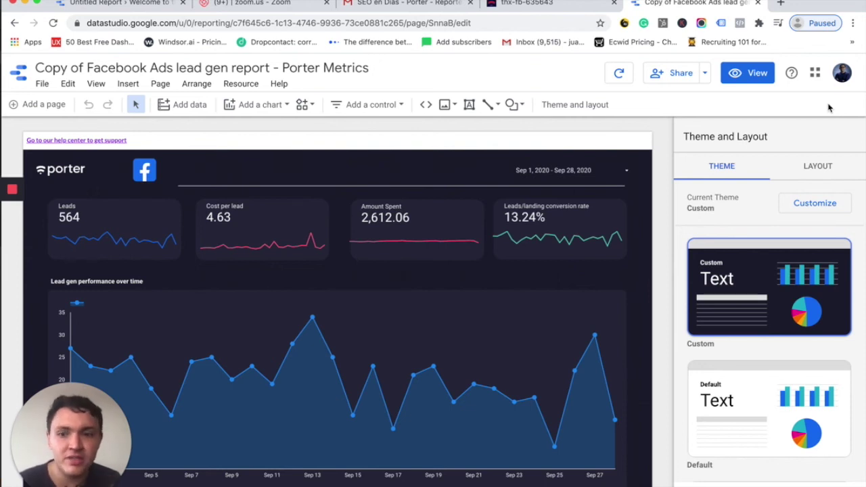
Step: Switch the report to view mode and bring up the 'Copy this report' dialog
{"action": "left_click", "coordinate": [746, 75]}
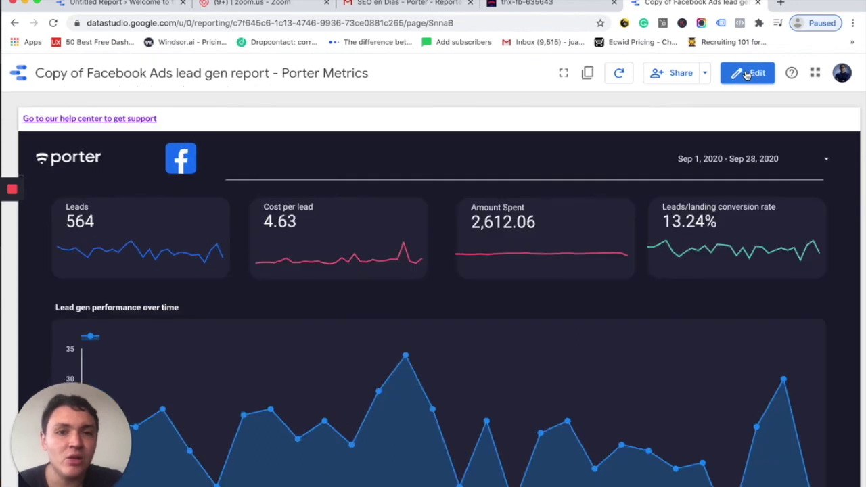
{"action": "left_click", "coordinate": [587, 77]}
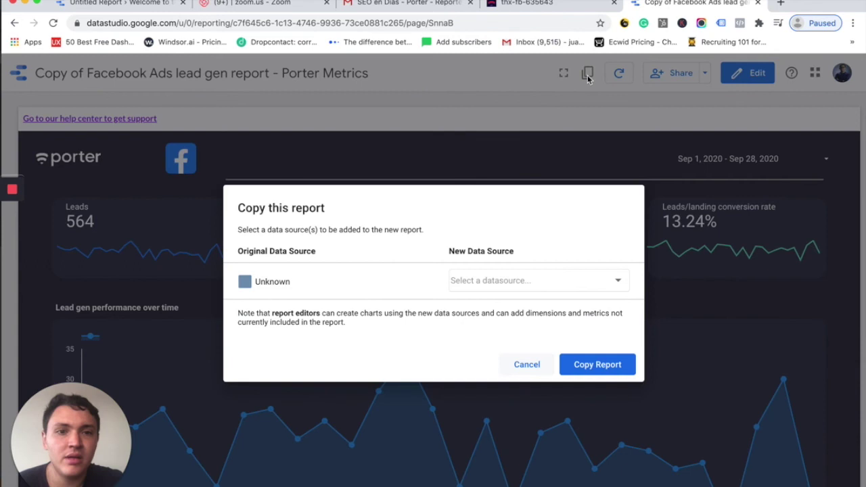